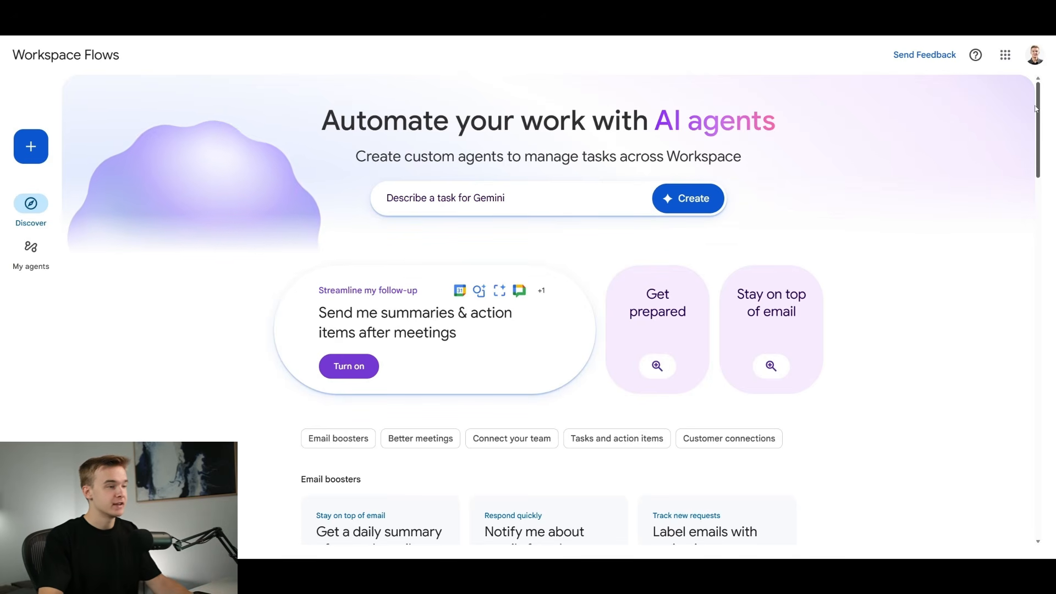
- Browse the agent template gallery and open the "For a lead form, track in Sheets & notify the team" template
scroll(1035, 108, "down", 4)
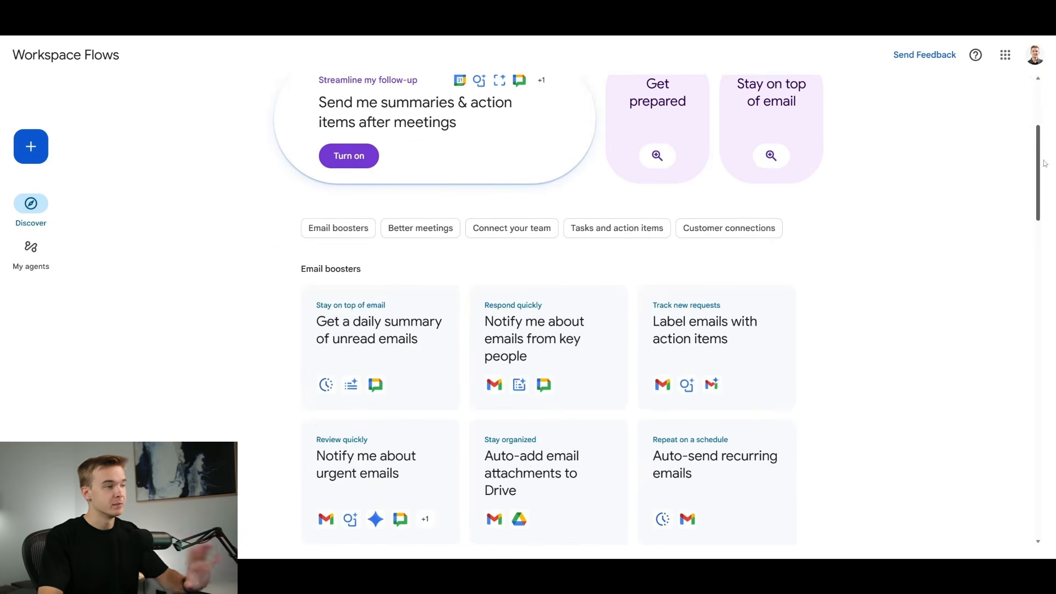
left_click_drag(1044, 163, 1014, 189)
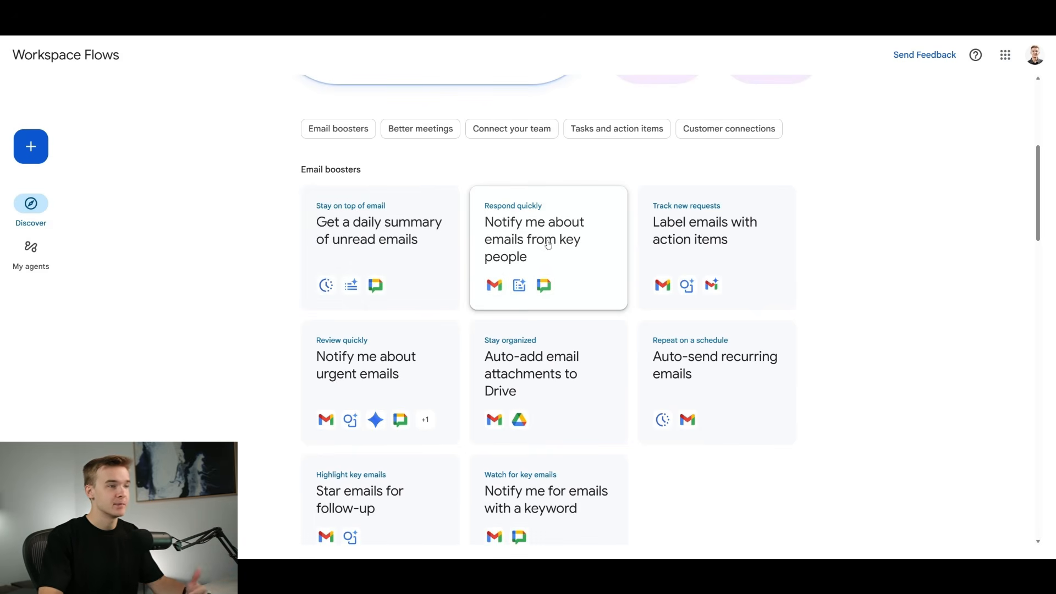
scroll(504, 271, "down", 1)
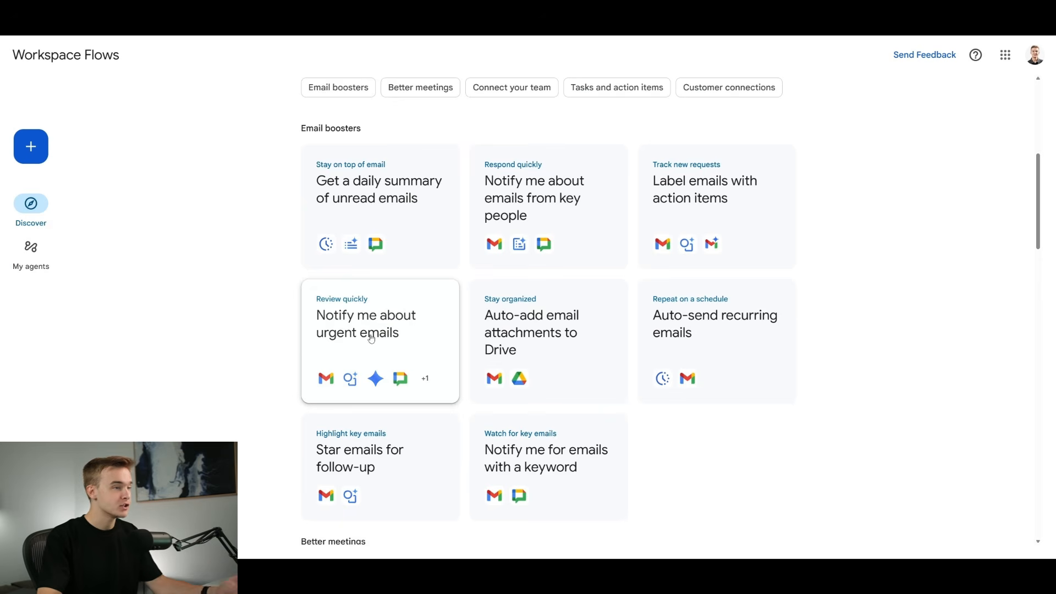
scroll(1017, 273, "down", 7)
scroll(1018, 271, "down", 1)
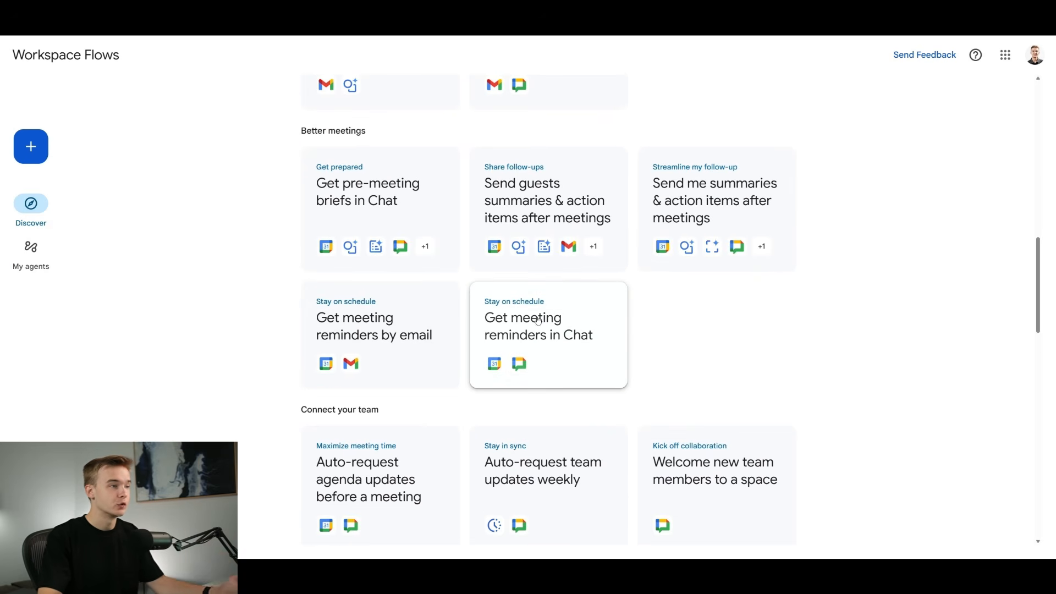
scroll(1045, 256, "down", 15)
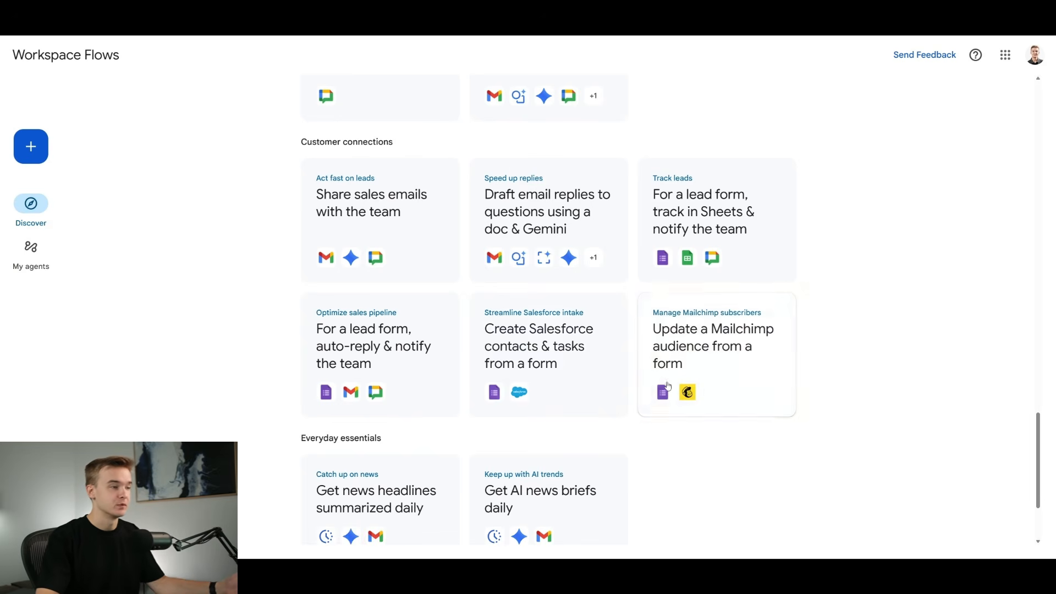
scroll(881, 300, "up", 1)
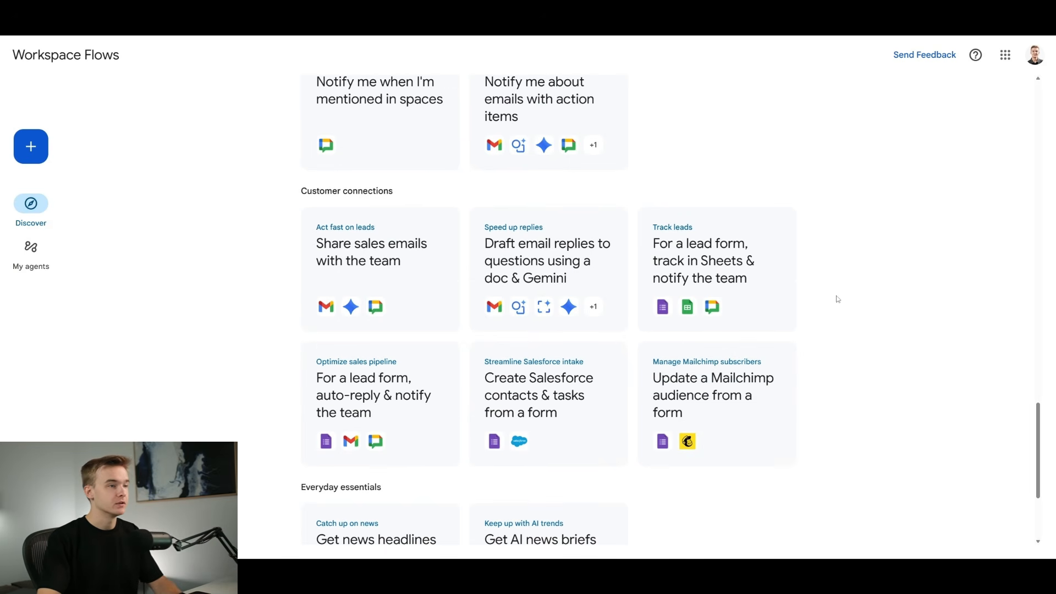
left_click(744, 283)
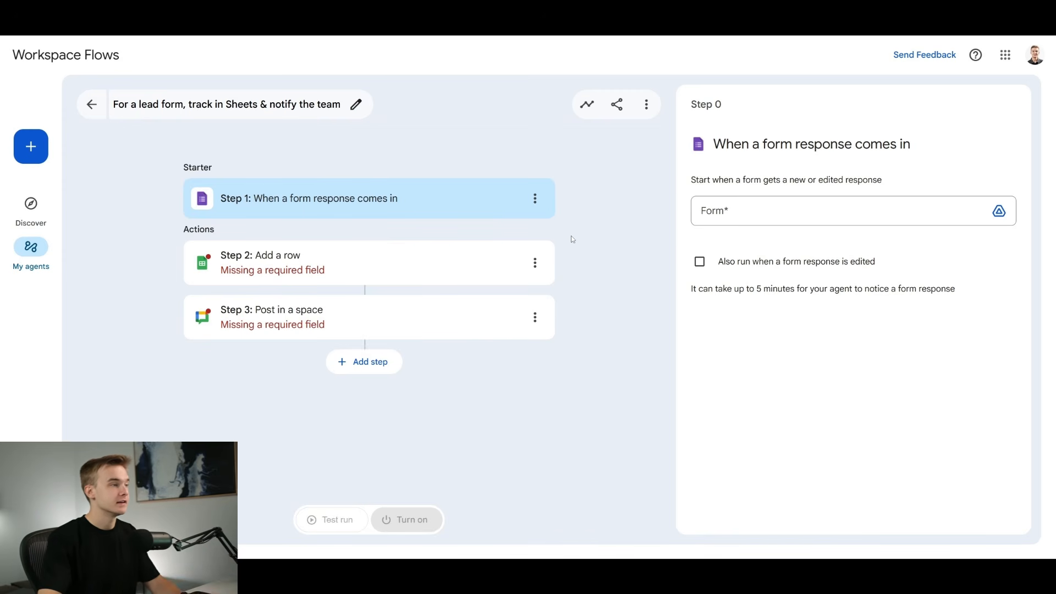
- Look through the step types that can be added to the lead form agent, including the Mailchimp, Quickbooks and Salesforce integrations
left_click(385, 362)
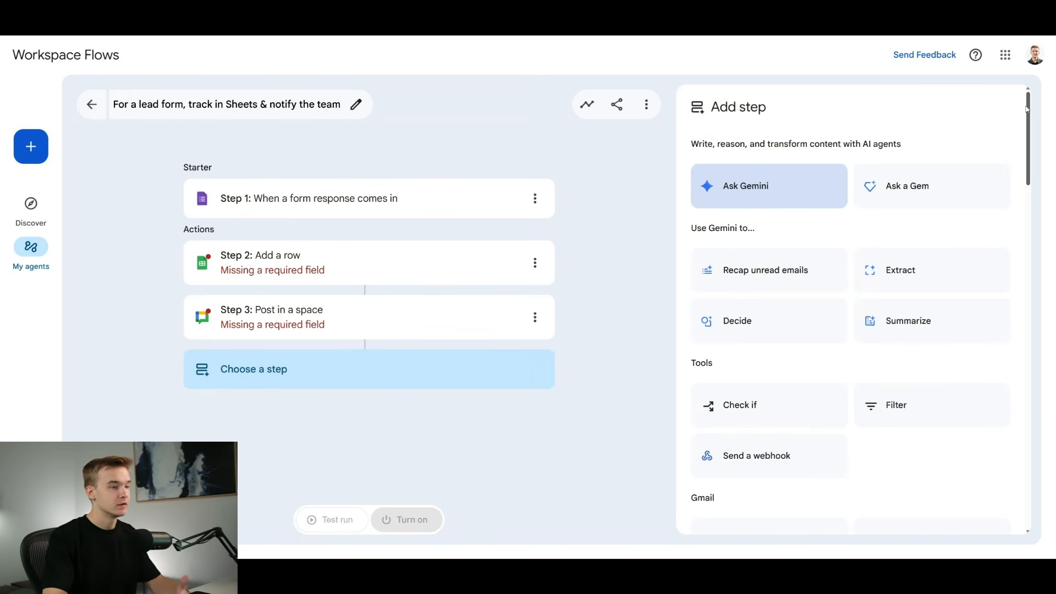
left_click_drag(1026, 108, 1021, 457)
scroll(1011, 365, "down", 1)
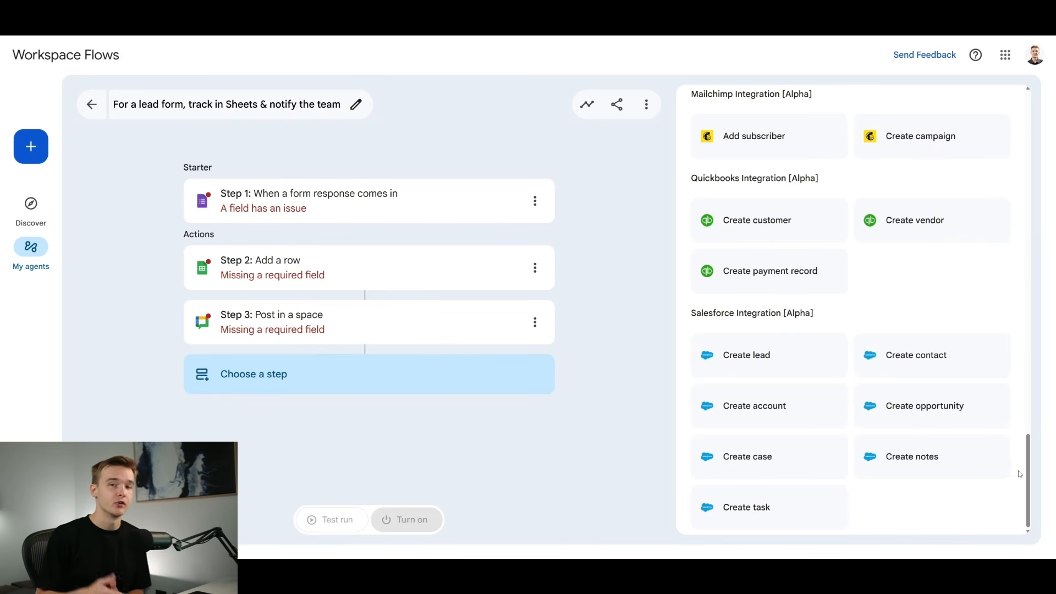
left_click(604, 215)
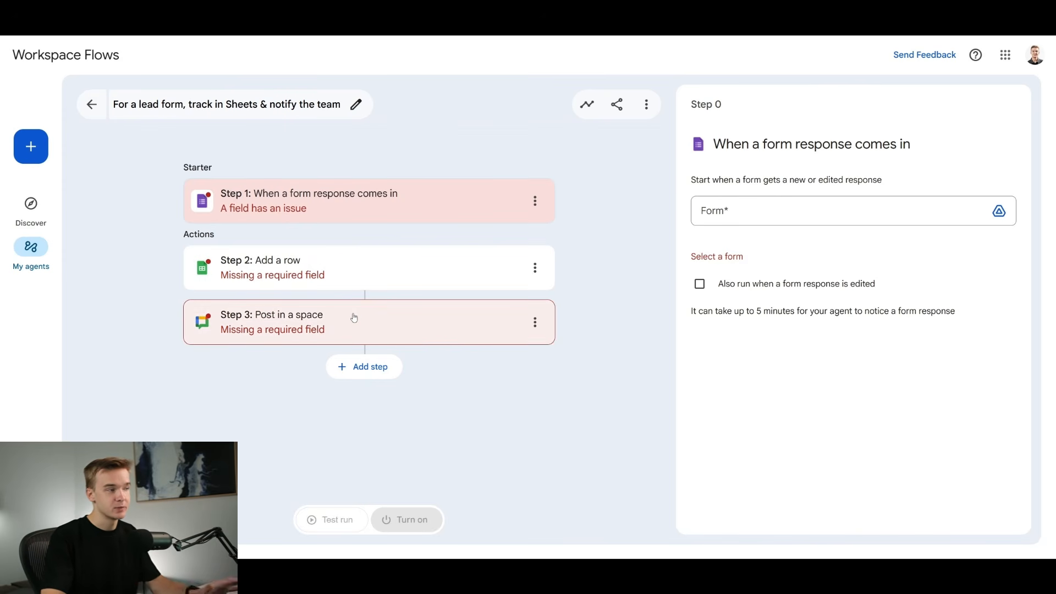
- Set the Add a row step to use Sheet1 of Blue Real Estate Leads after the last data row, and check the Name column's variables
left_click(738, 223)
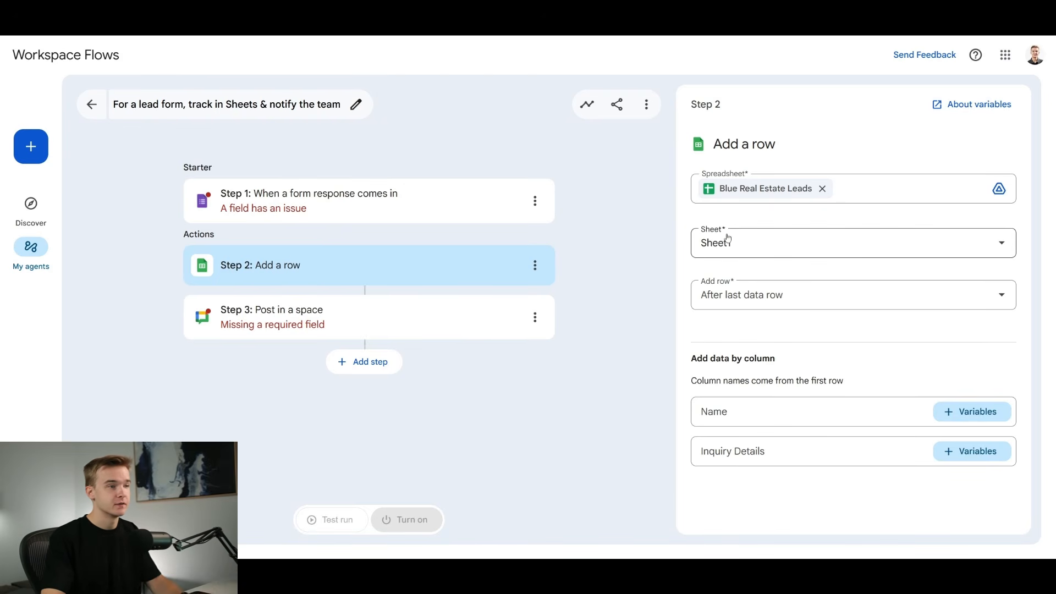
left_click(734, 298)
left_click(737, 346)
left_click(763, 407)
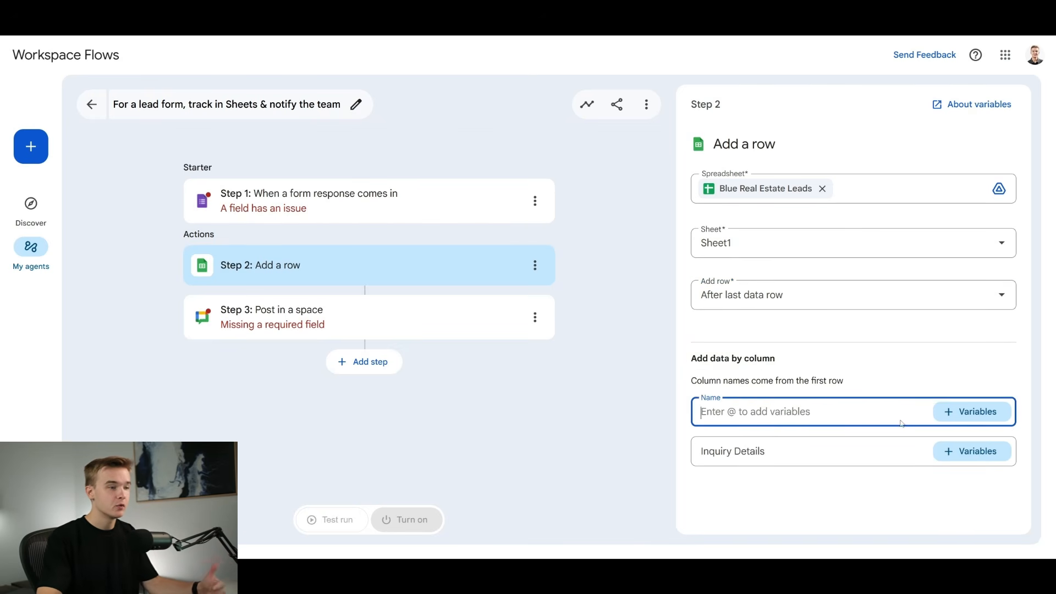
left_click(958, 414)
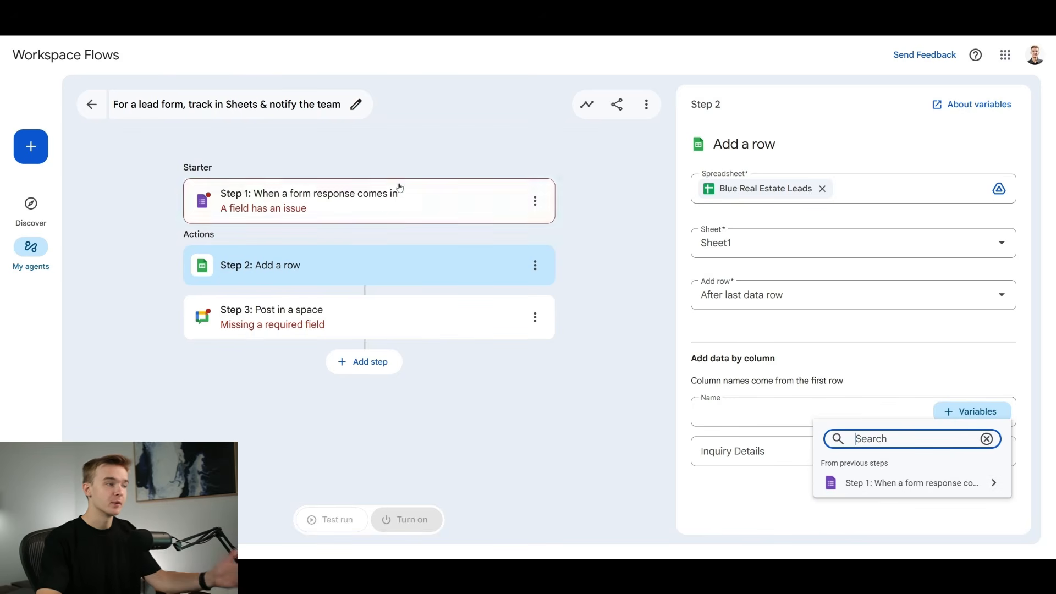
left_click(785, 333)
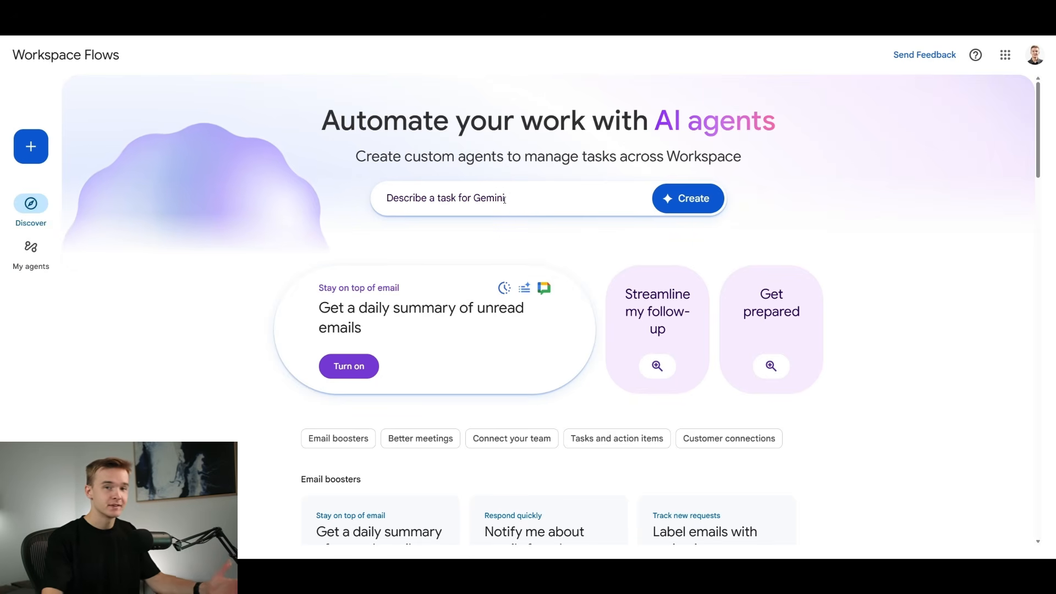
- Try the example task prompts for Gemini and create an agent from the "Catch me up on yesterday" prompt
left_click(504, 199)
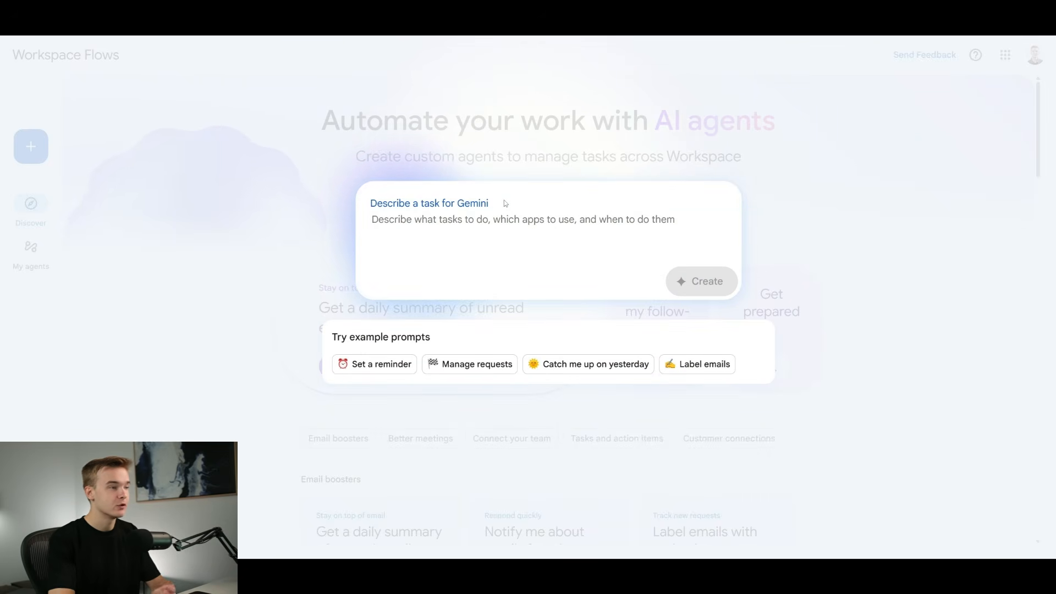
left_click(354, 362)
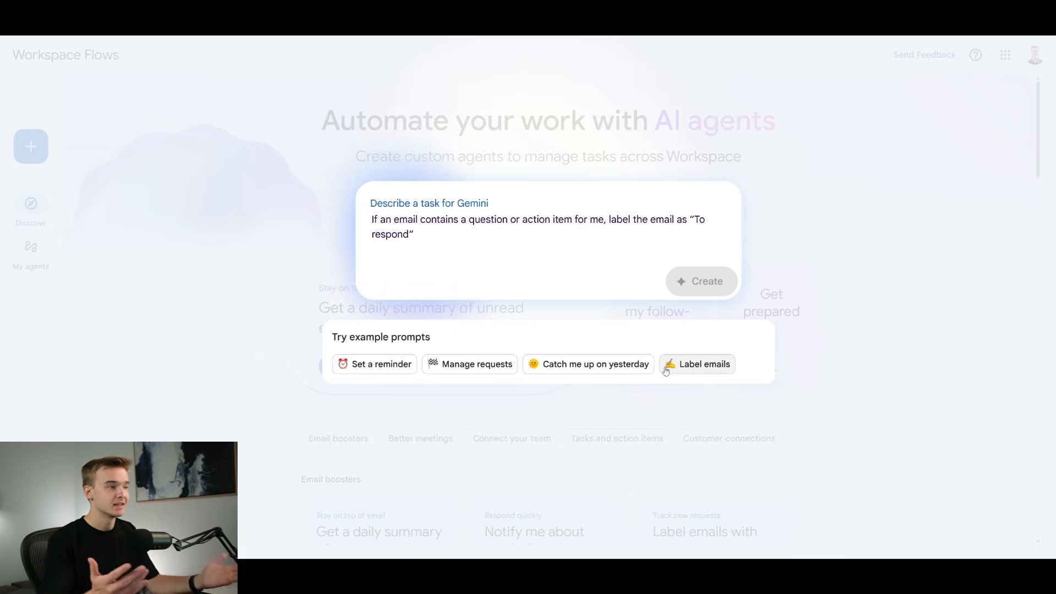
left_click(582, 373)
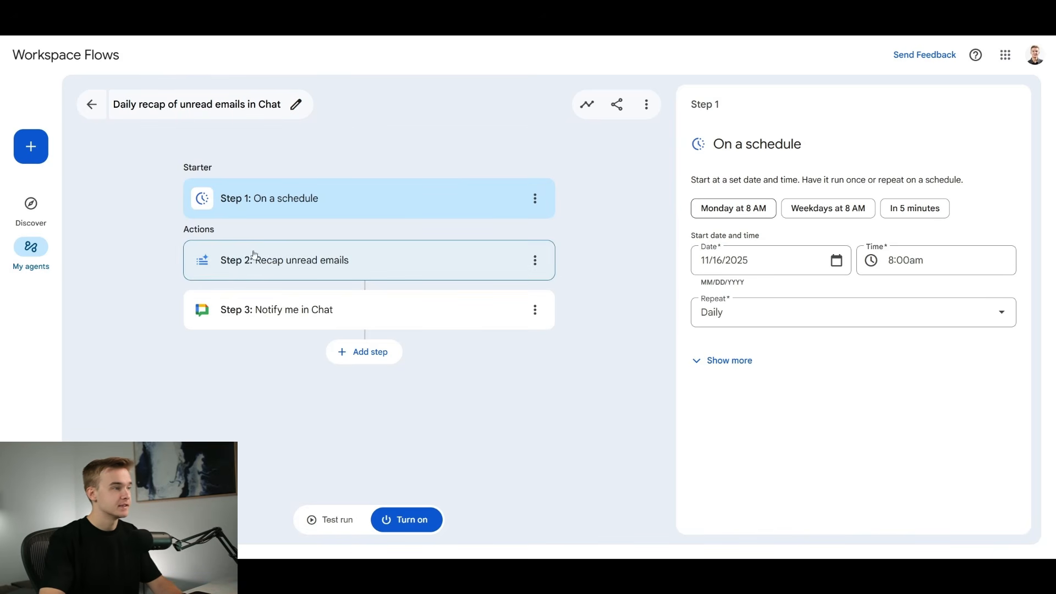
- Examine the Recap unread emails step's time range and full summary prompt in the daily recap agent
left_click(373, 262)
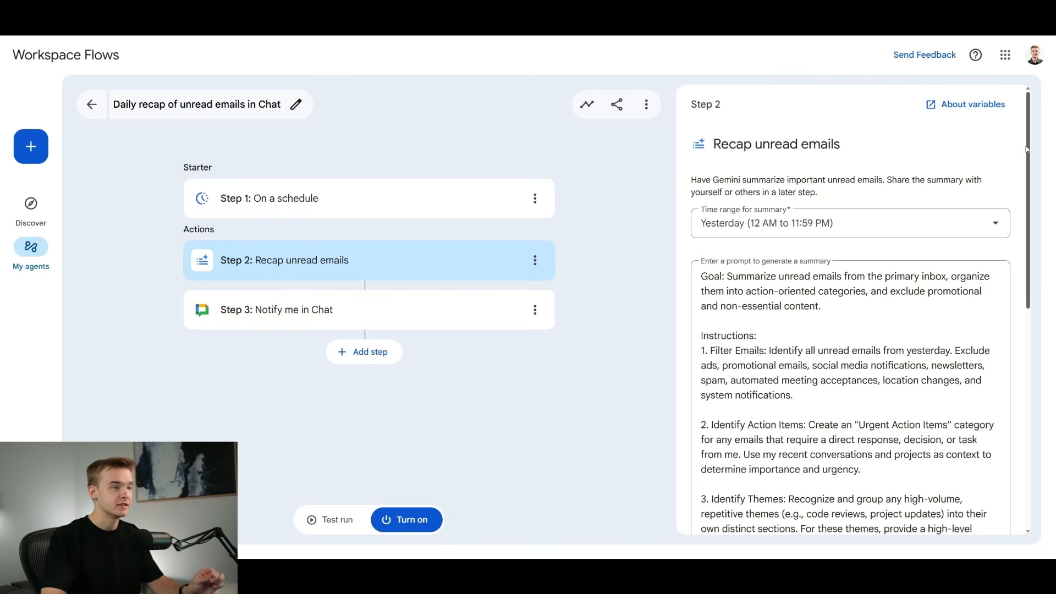
left_click(367, 352)
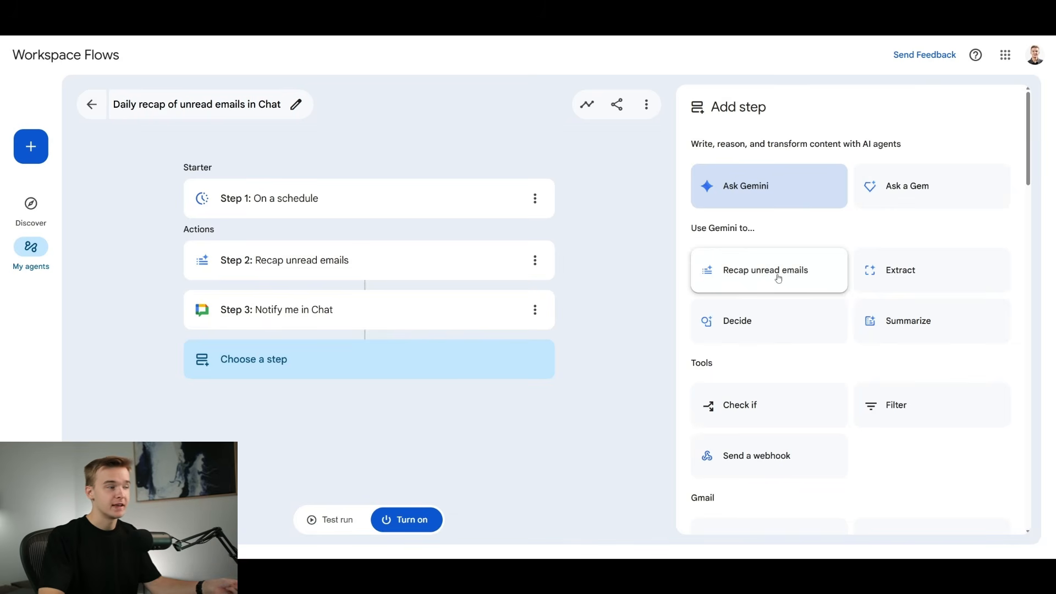
left_click(437, 261)
scroll(1031, 195, "down", 1)
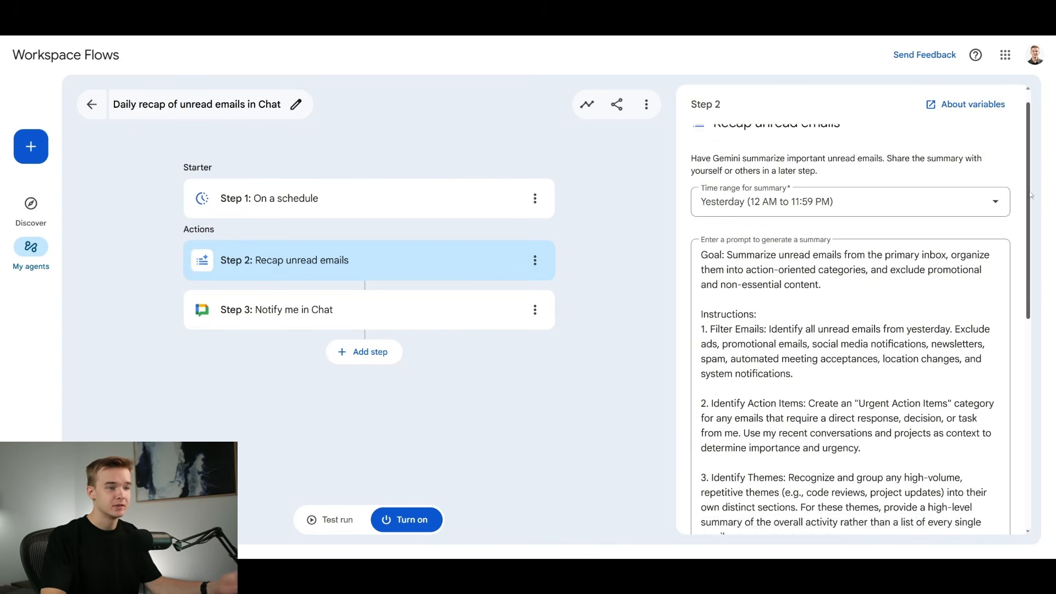
left_click_drag(1030, 194, 1040, 169)
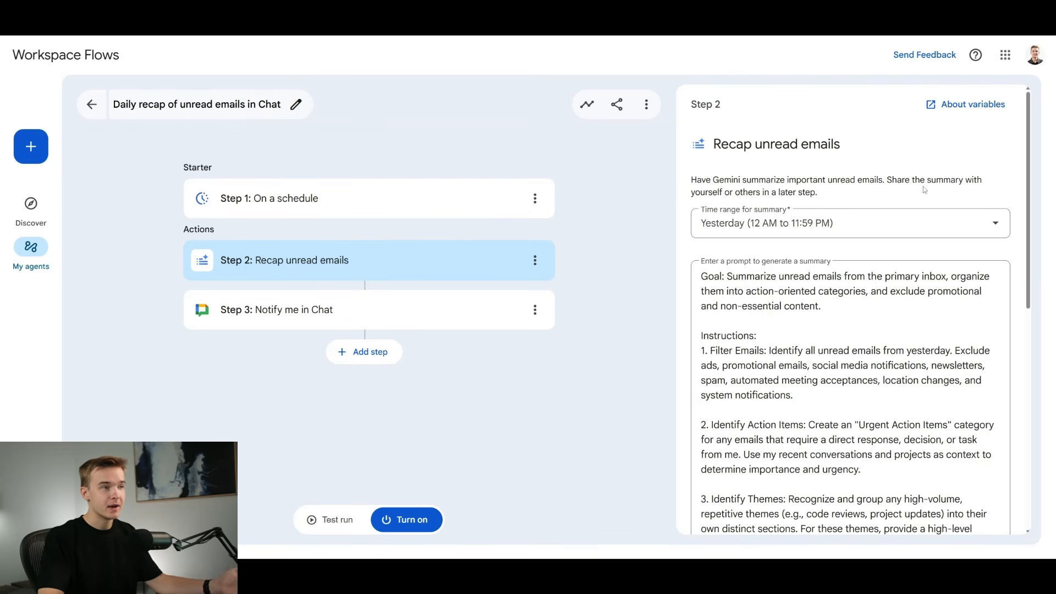
scroll(904, 344, "down", 3)
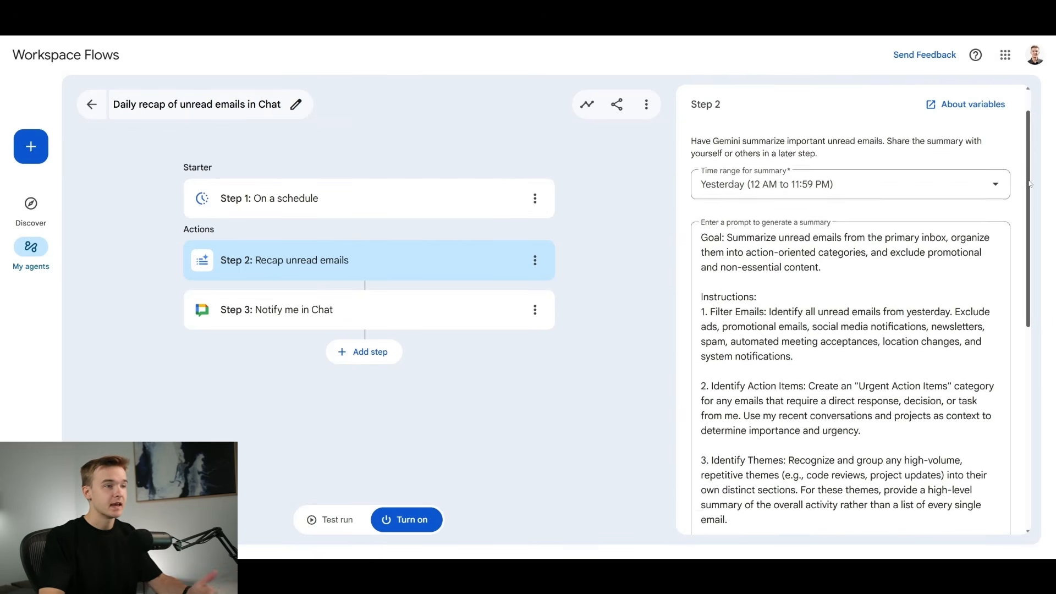
scroll(904, 344, "down", 6)
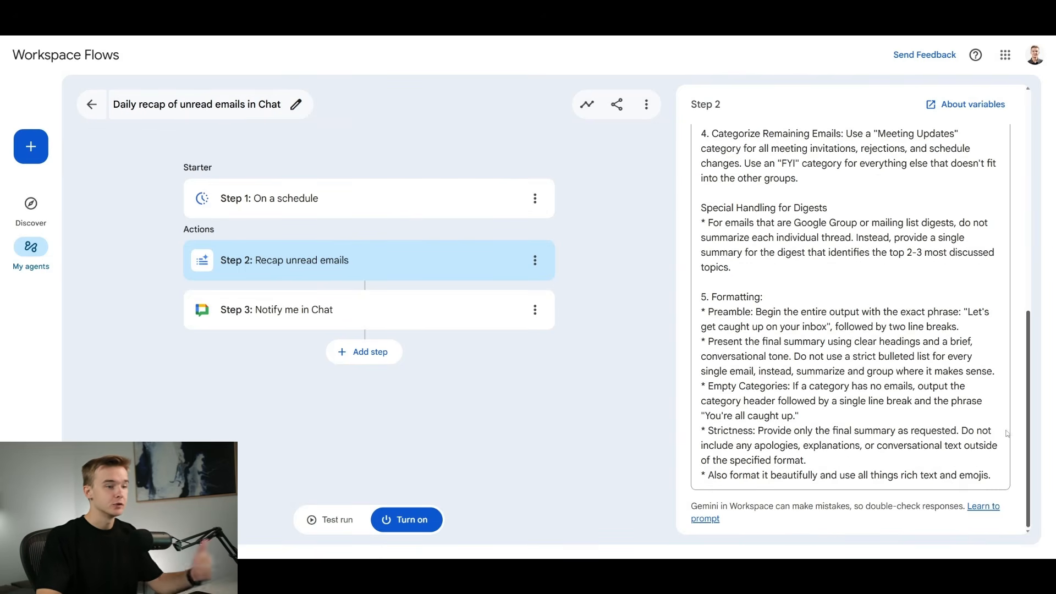
scroll(1011, 209, "up", 8)
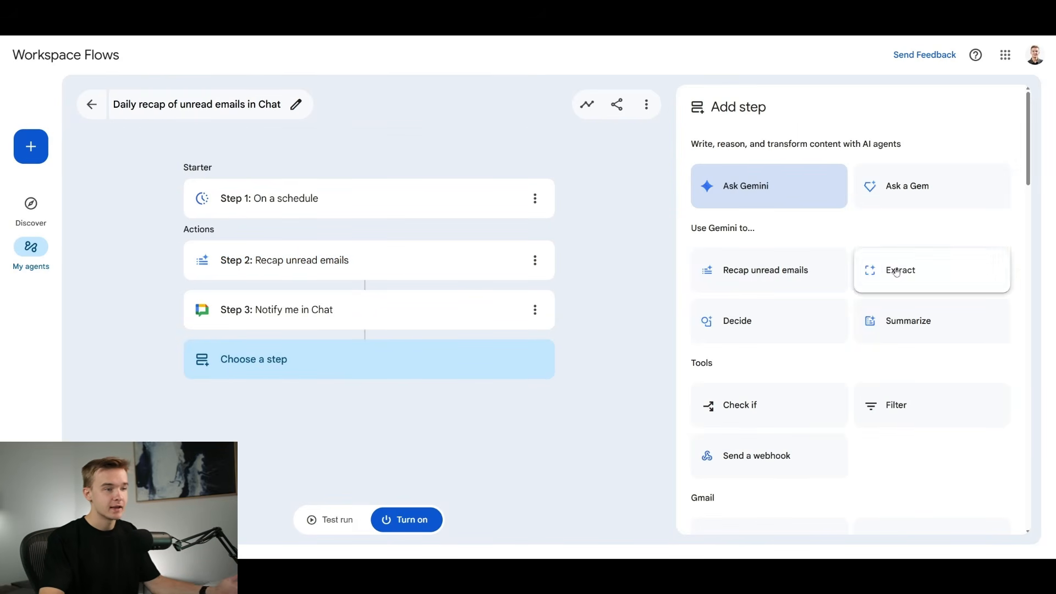
- Add a Decide step with its Check if condition after Notify me in Chat and begin editing its prompt
left_click(753, 335)
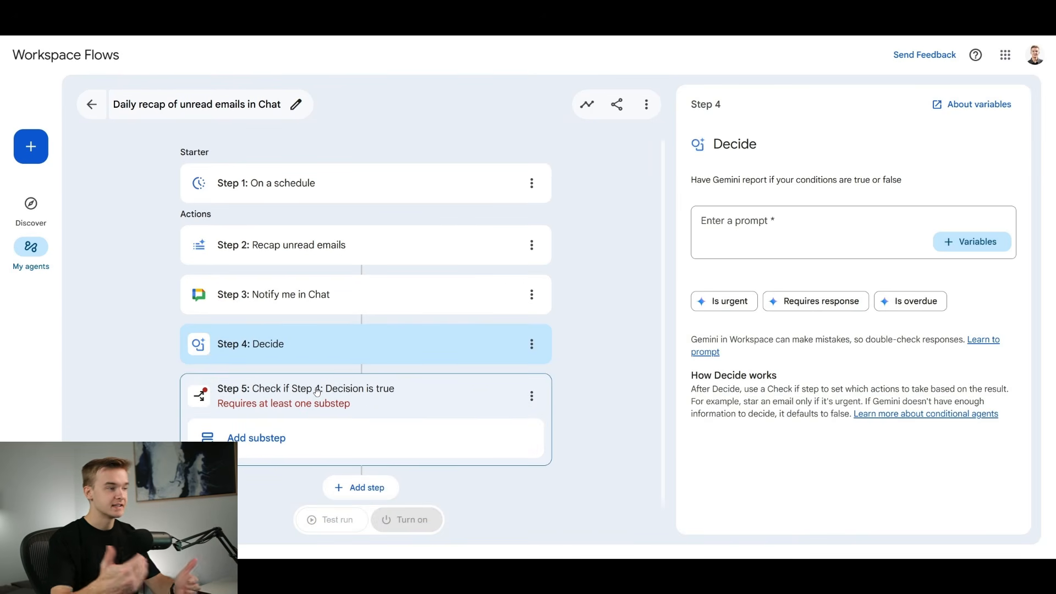
left_click(763, 217)
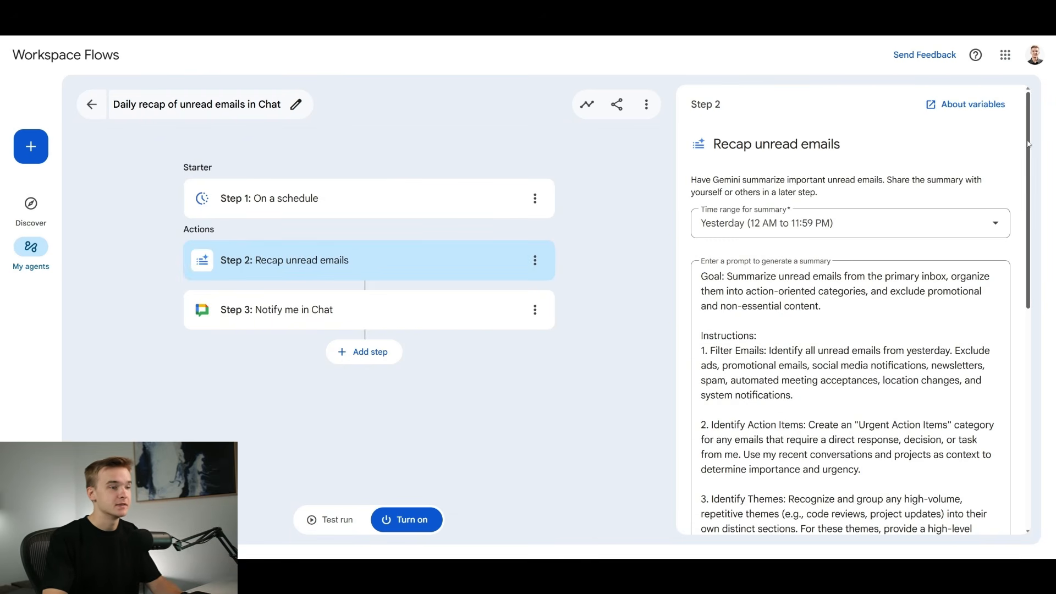
- Review the Recap unread emails prompt and the Notify me in Chat message with its unread email summary variable
left_click_drag(1027, 145, 1015, 374)
scroll(951, 297, "up", 10)
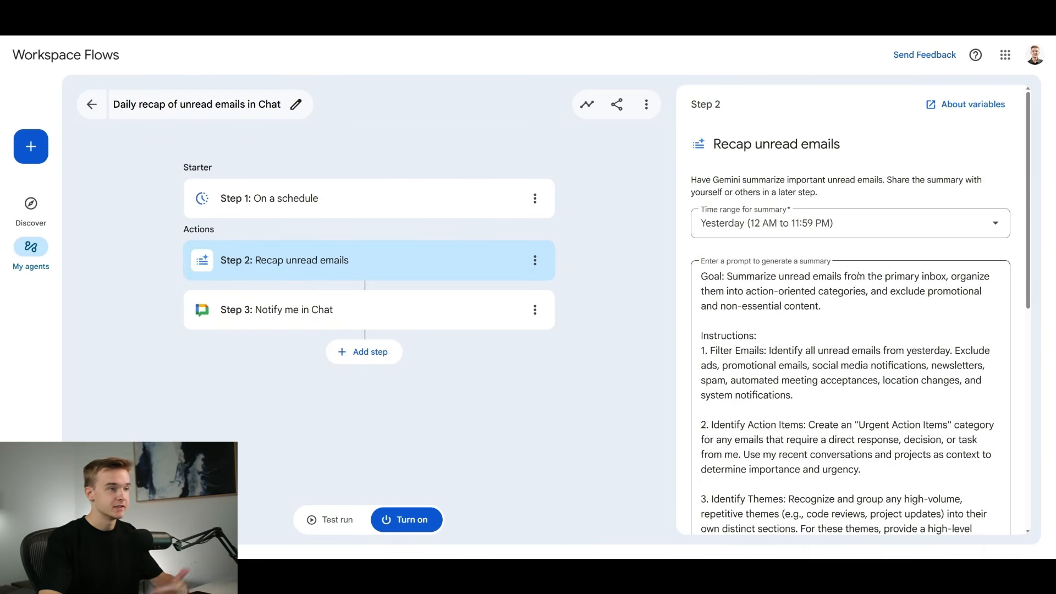
left_click(354, 326)
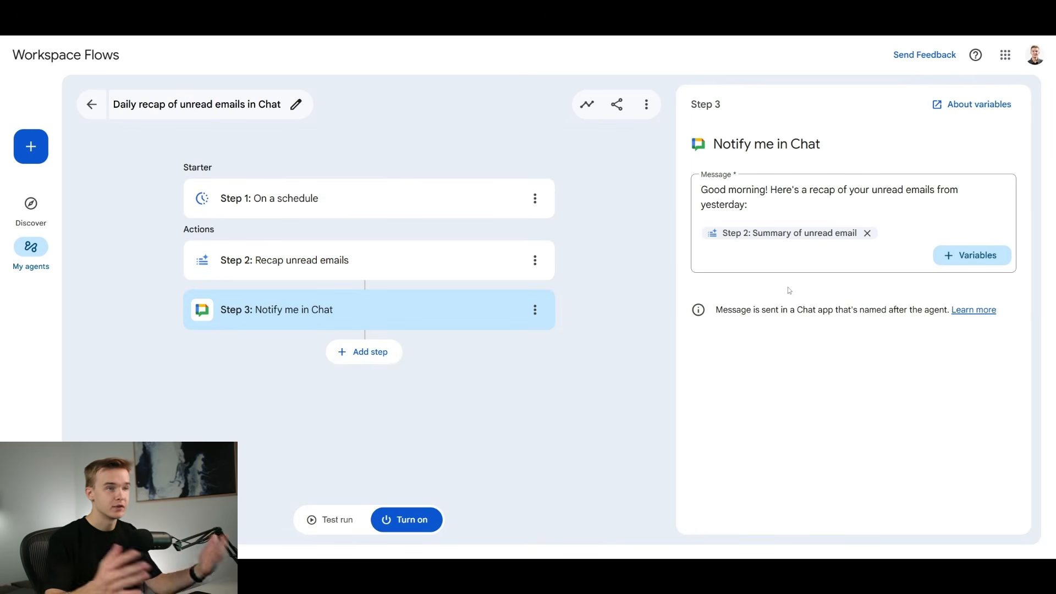
left_click(779, 201)
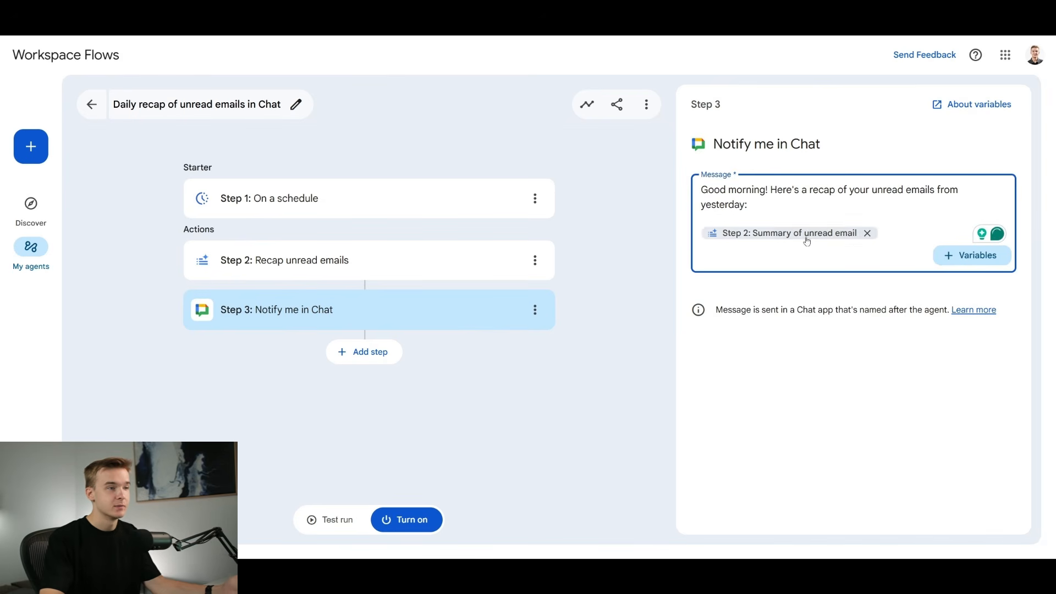
left_click(507, 353)
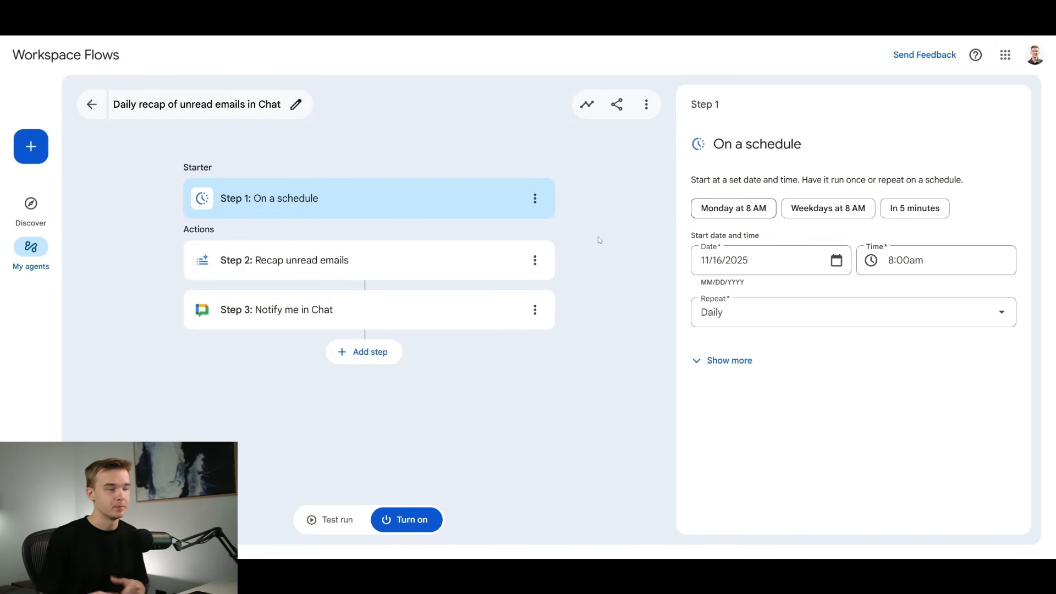
- Add an Ask Gemini step after Notify me in Chat in the daily recap agent
left_click(365, 352)
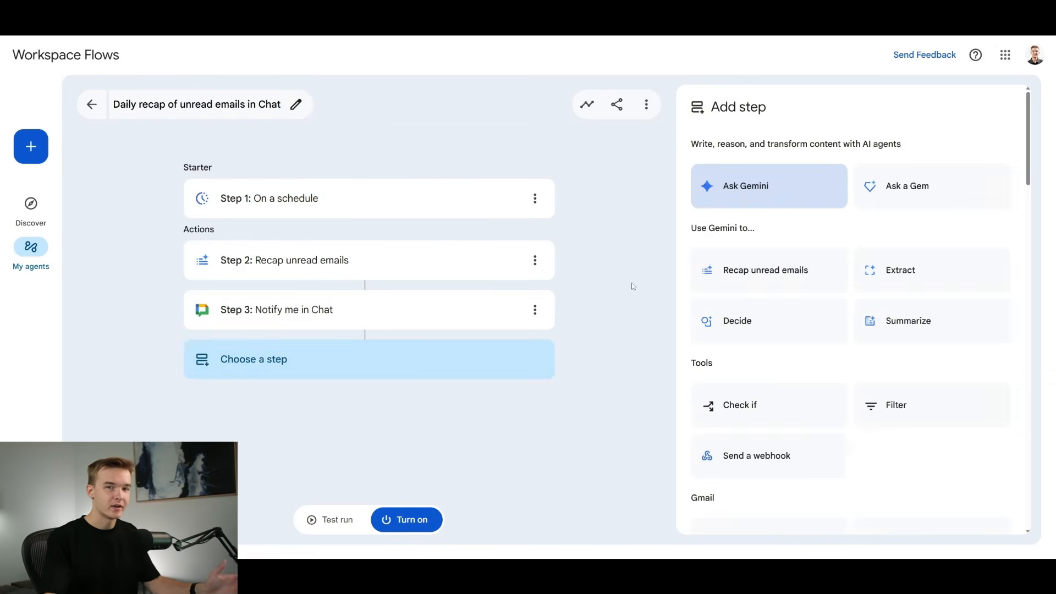
left_click(772, 196)
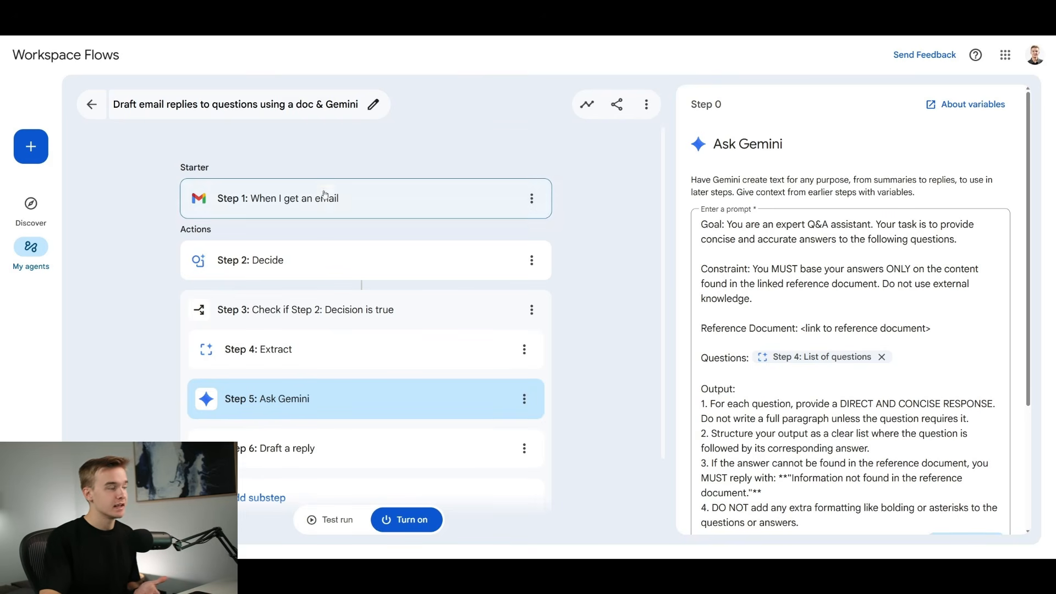
- Examine the Decide, Check if, Extract, Ask Gemini and Draft a reply steps of the agent that drafts email replies from a doc
scroll(330, 203, "down", 1)
left_click(313, 217)
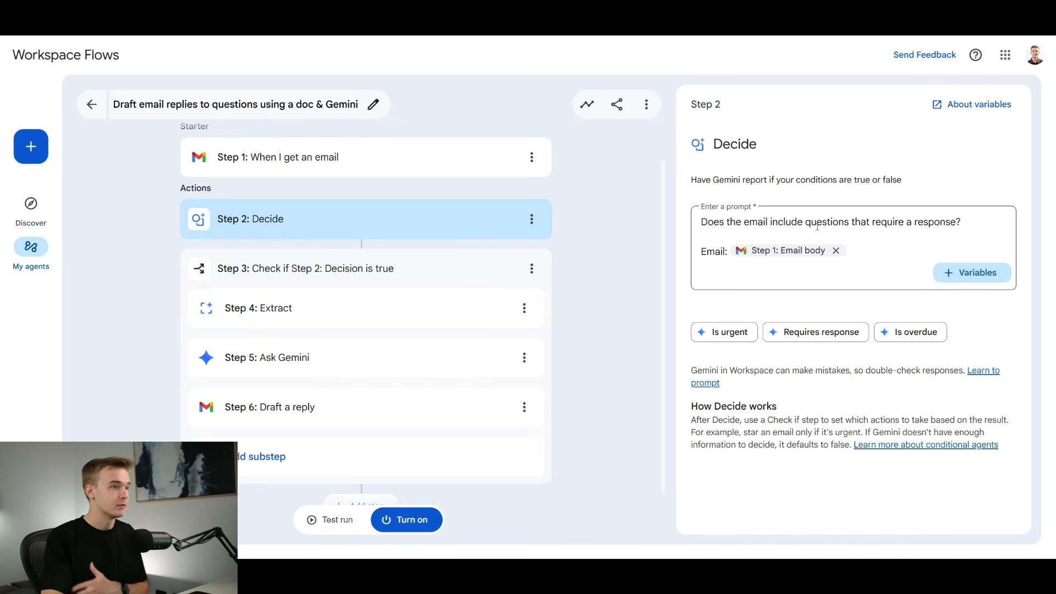
left_click(419, 270)
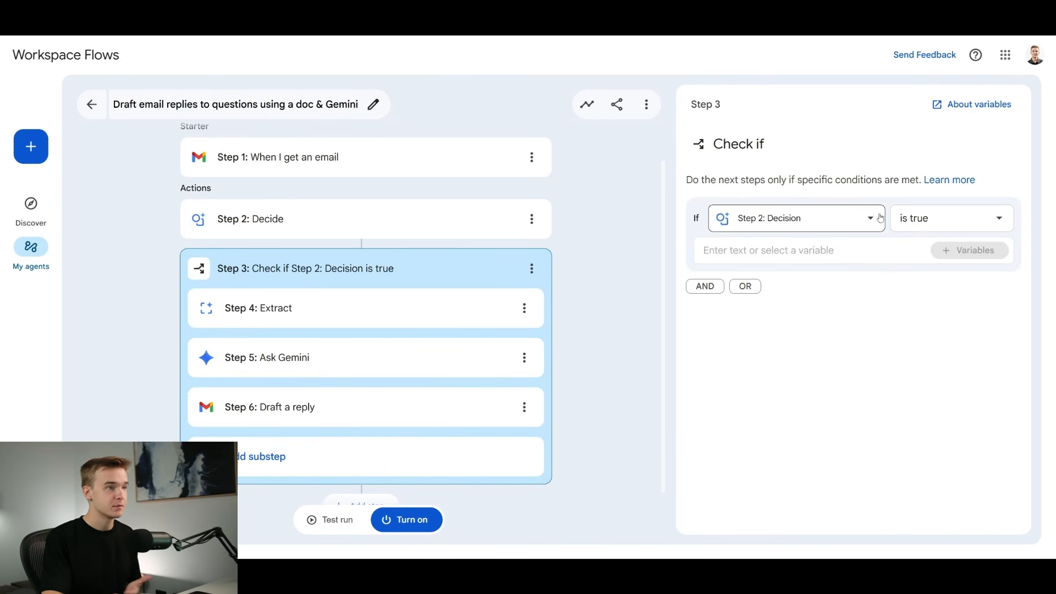
left_click(498, 297)
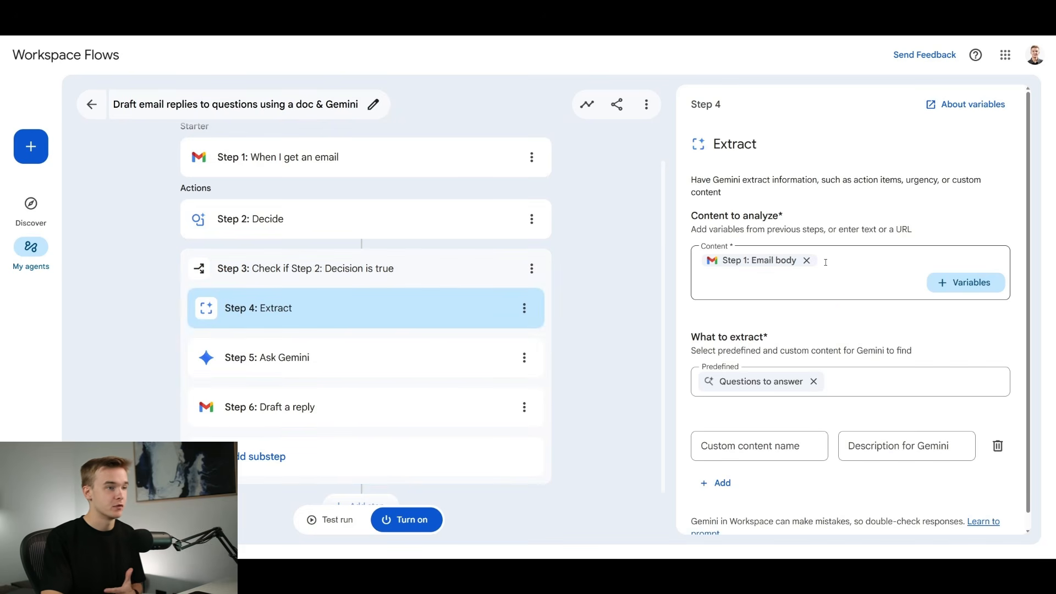
left_click(429, 352)
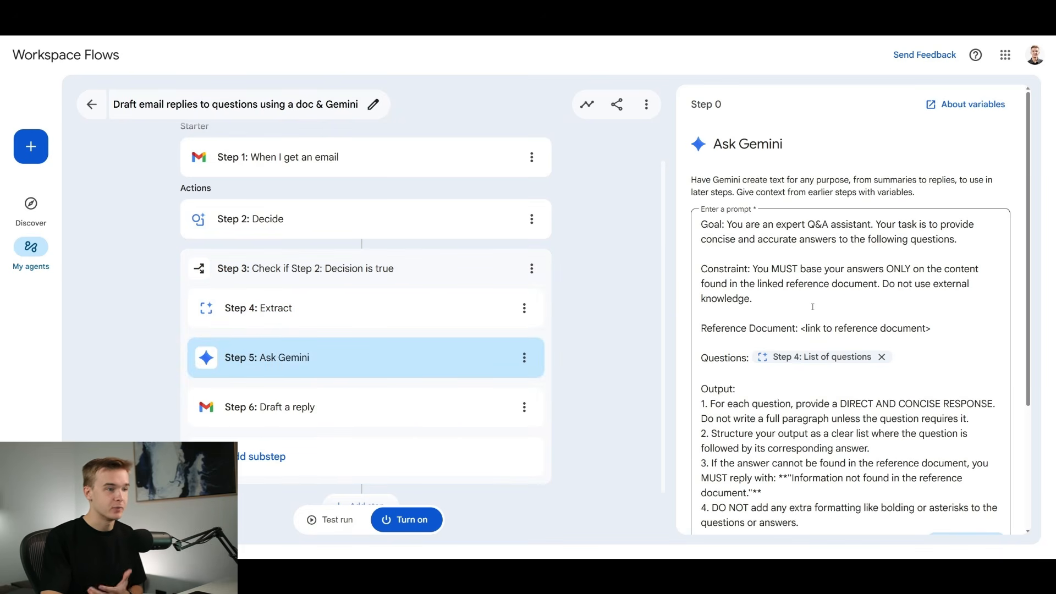
scroll(813, 306, "down", 3)
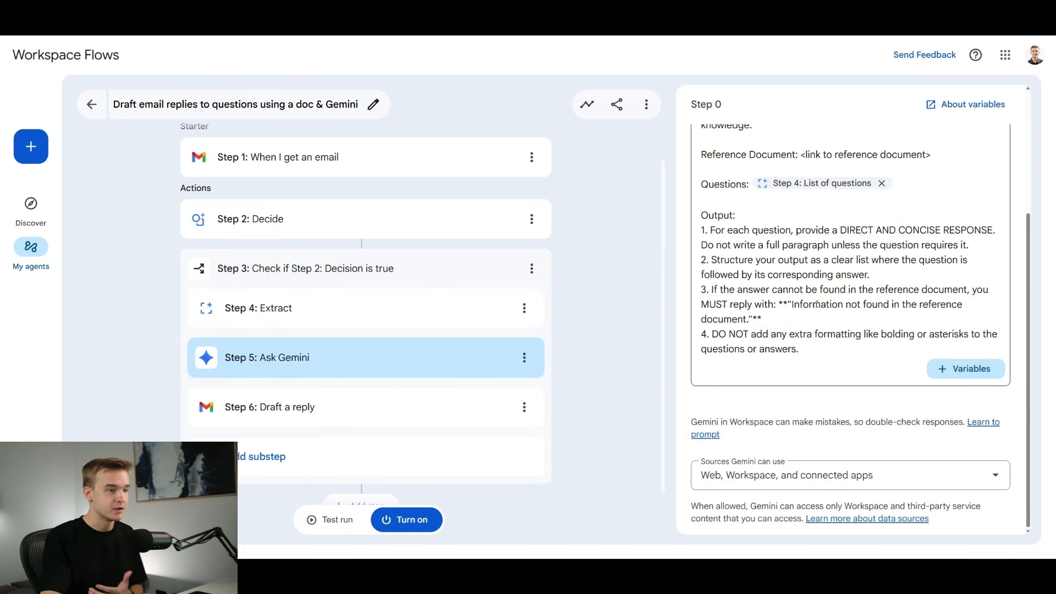
left_click(791, 476)
left_click(379, 406)
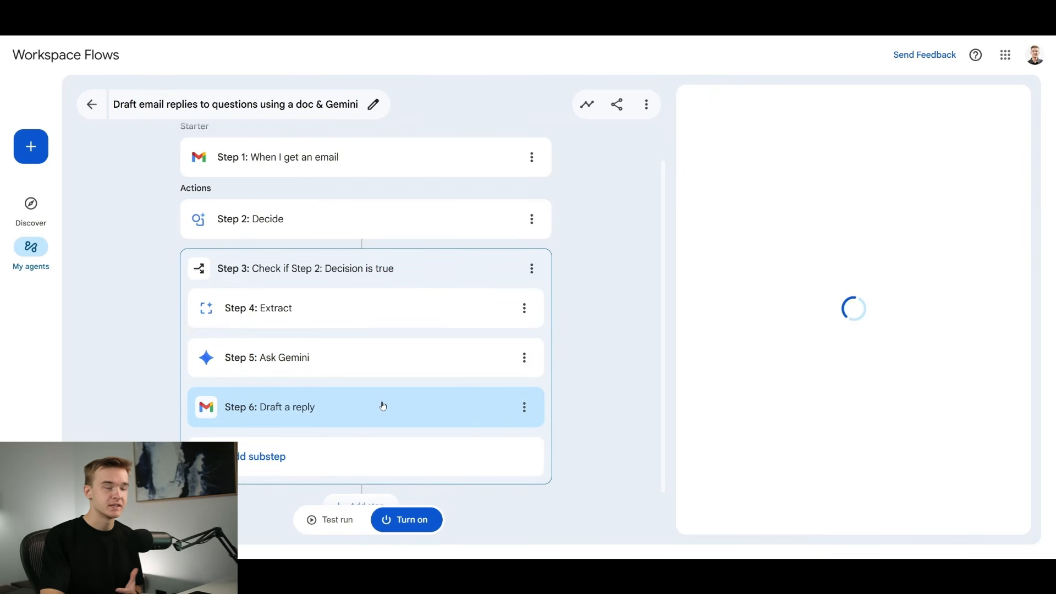